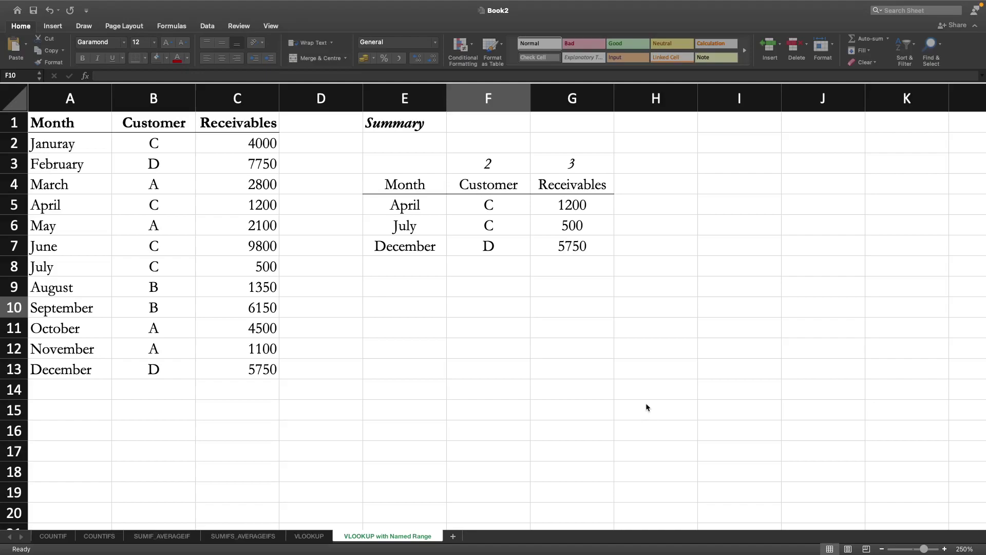
- Inspect F5's existing VLOOKUP formula and its locked lookup table range
click(594, 408)
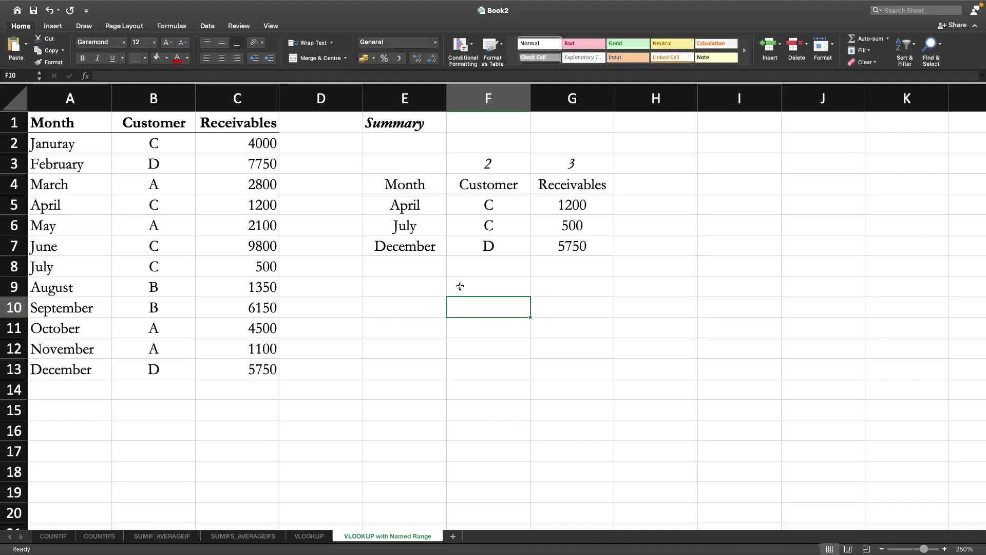
click(491, 207)
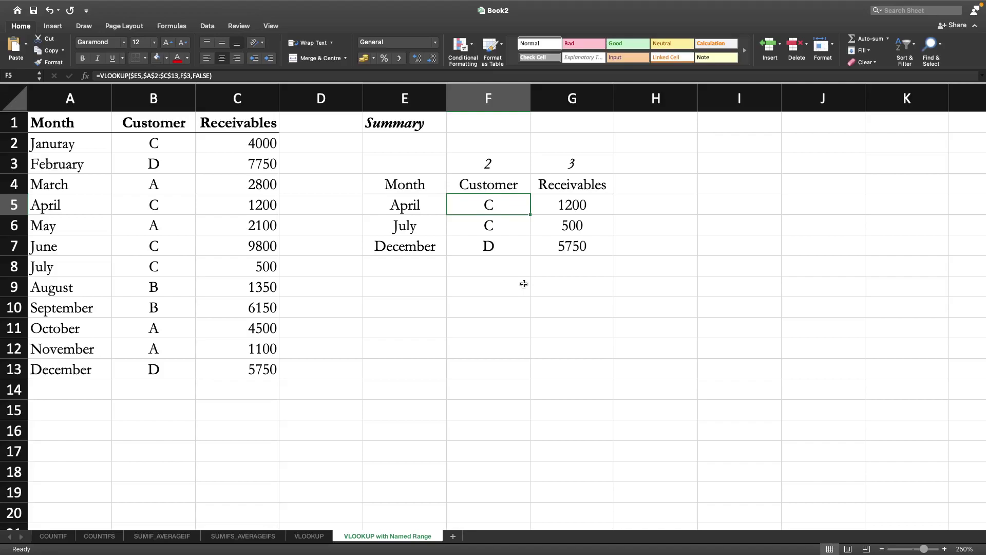
double_click(473, 205)
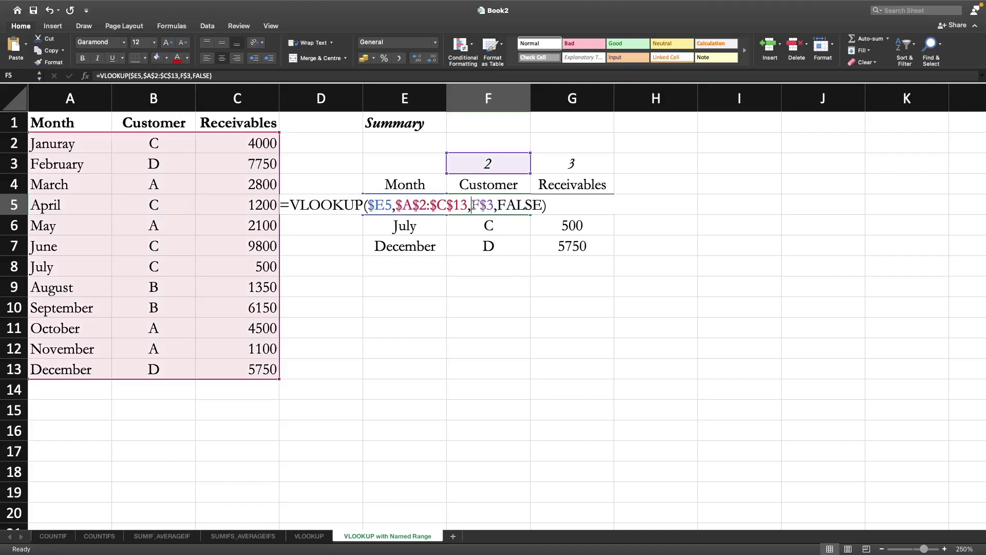
click(423, 207)
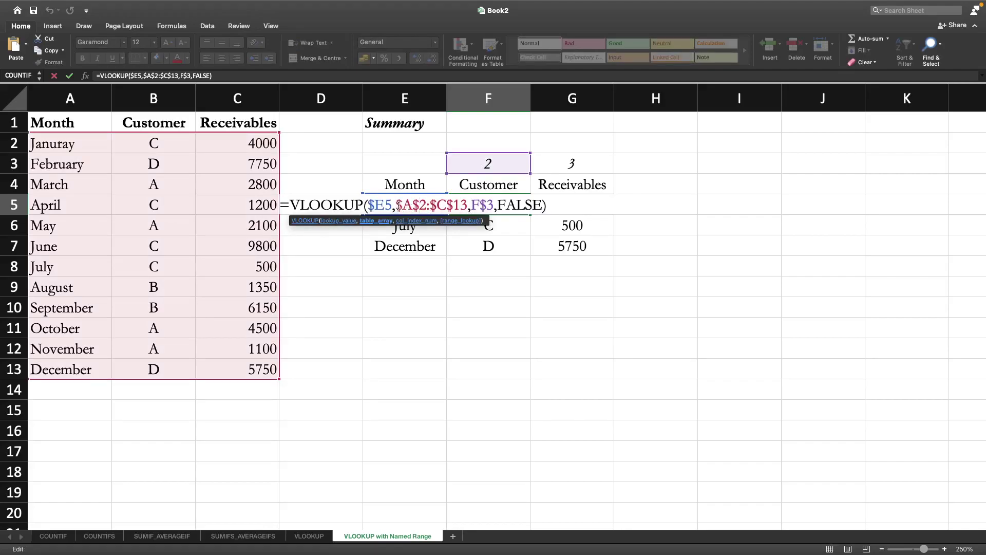
drag(398, 206, 468, 207)
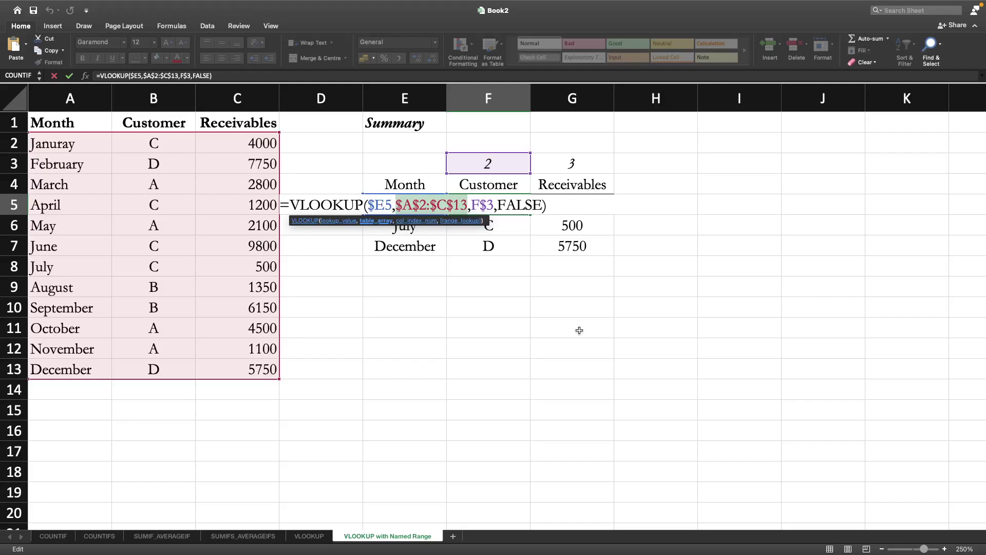
key(Return)
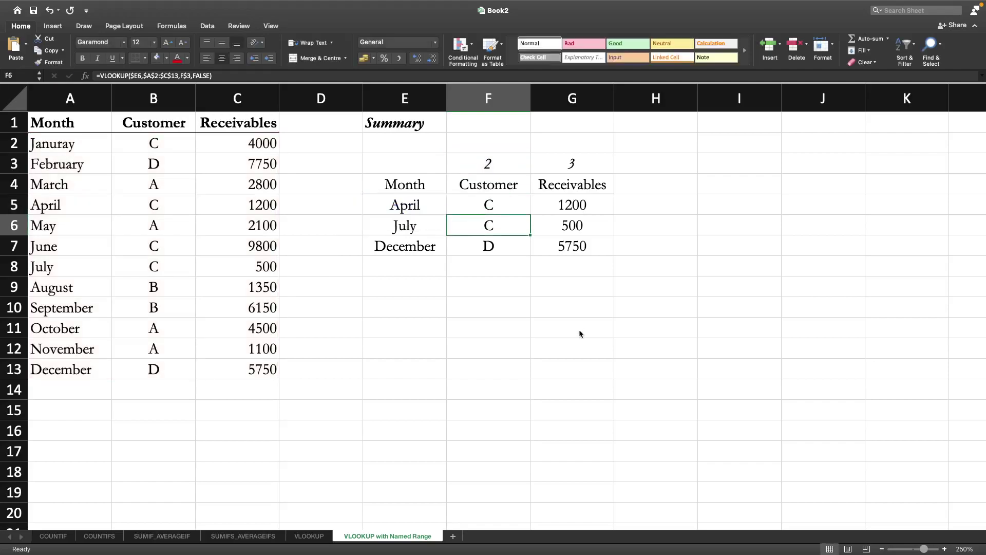
- Clear the Customer and Receivables results in F5:G7
click(579, 330)
drag(501, 203, 552, 240)
key(Delete)
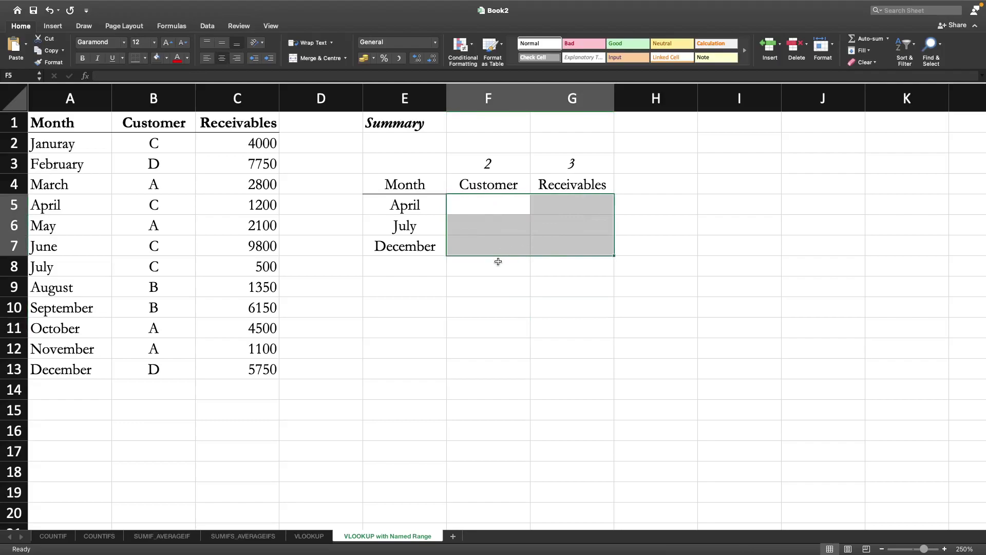
click(577, 315)
- Begin a =VLOOKUP($E5, formula in F5, then cancel it with Esc
click(480, 206)
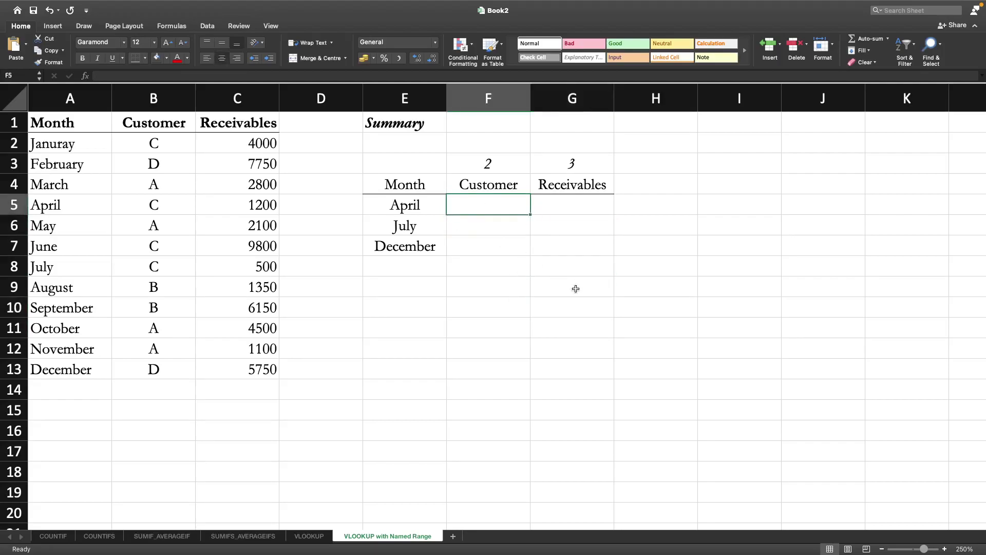
text(=vlo)
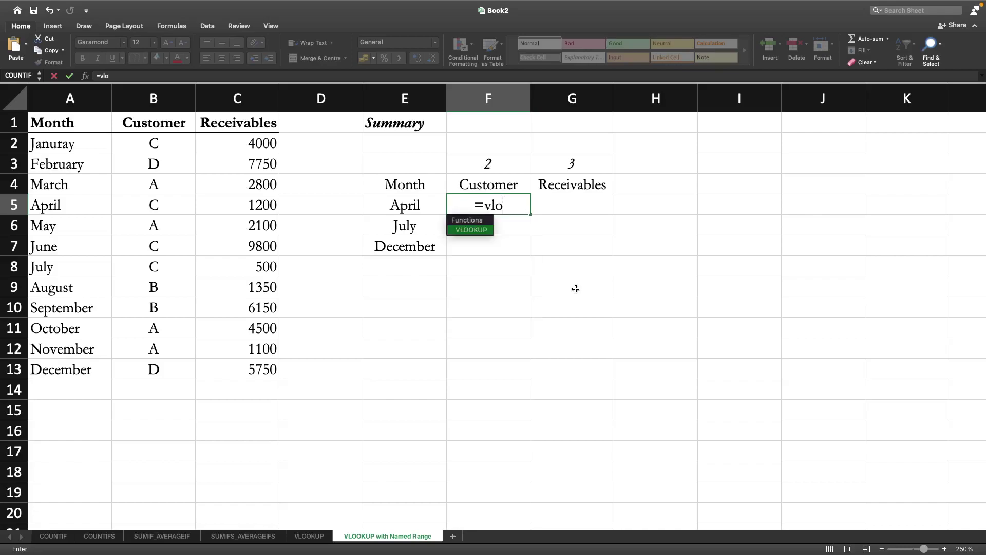
text(okup()
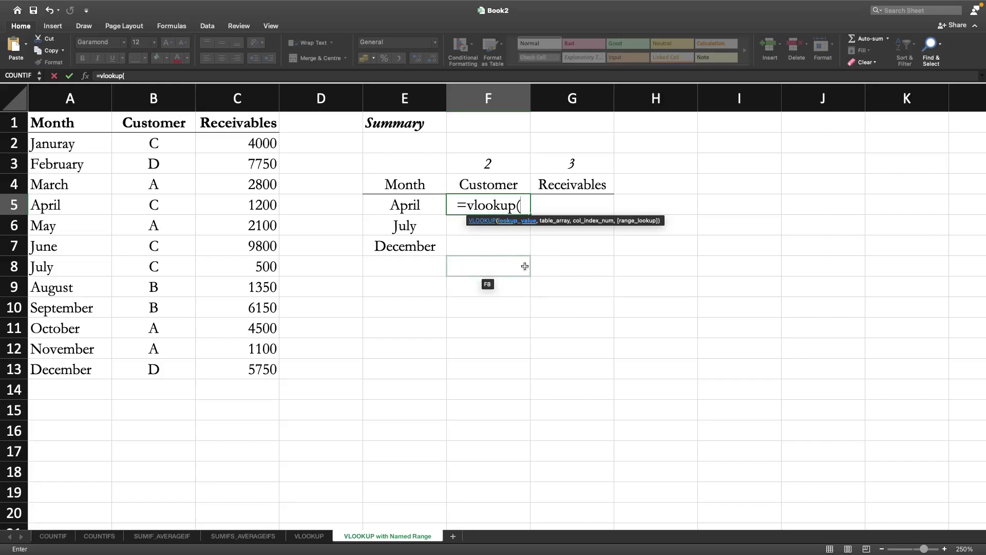
click(419, 209)
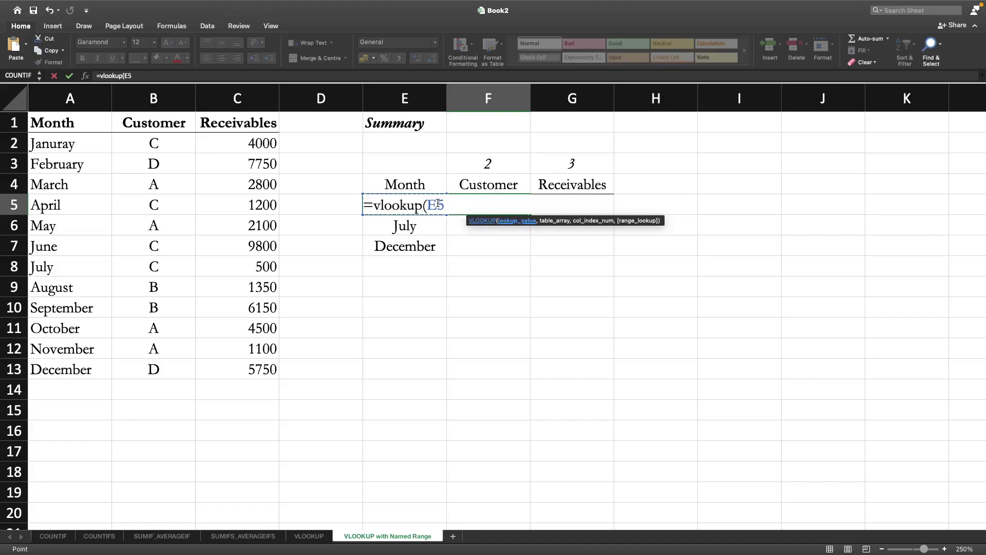
click(428, 205)
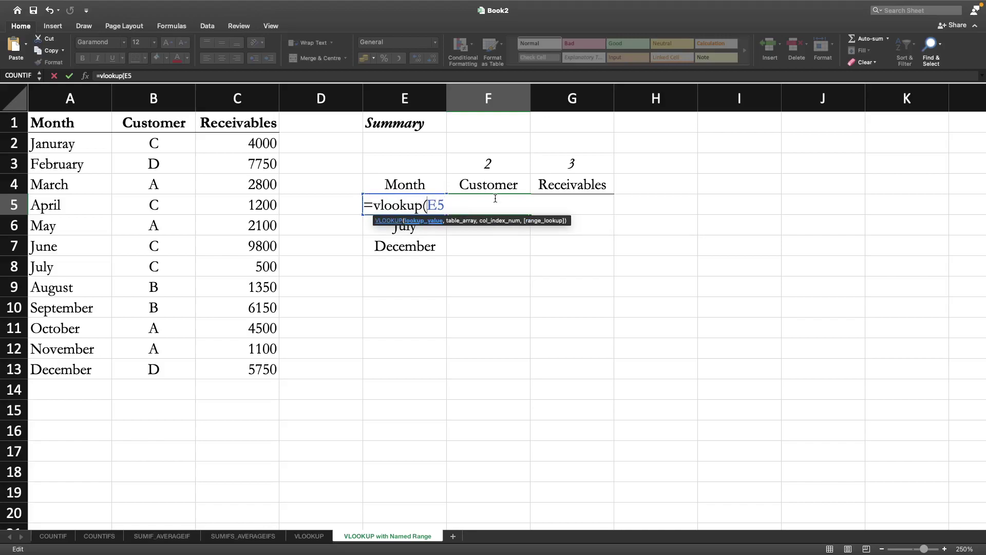
text($)
key(Right)
key(Right)
text(,)
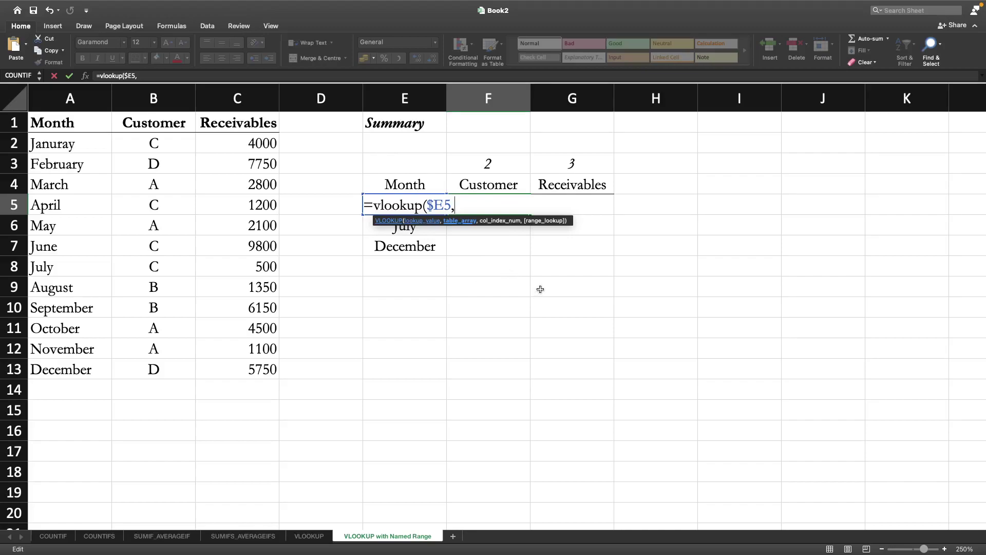
key(Escape)
- Name A2:C13 'Credit_Sale' via the Name Box after 'Cust Credit Table' is rejected as invalid
click(621, 342)
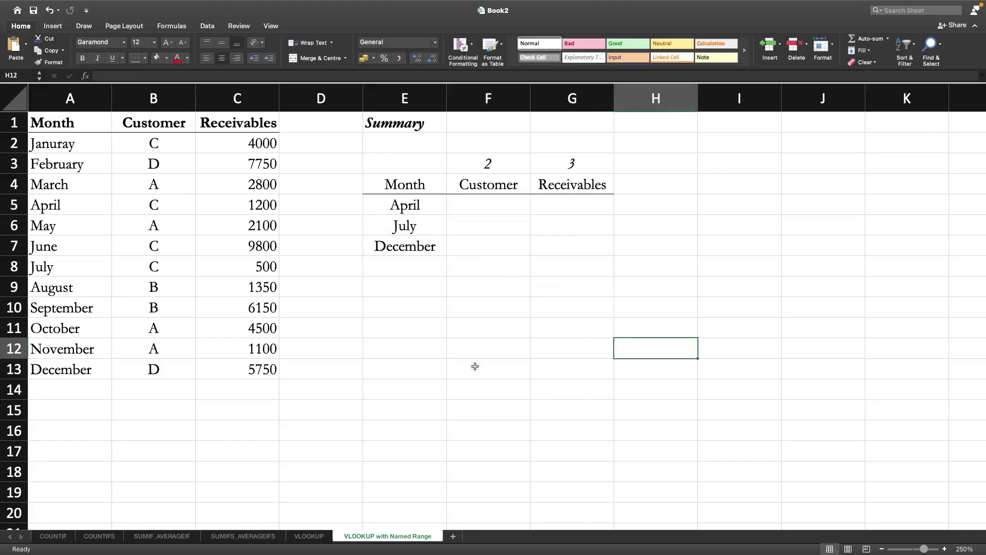
drag(48, 142, 268, 371)
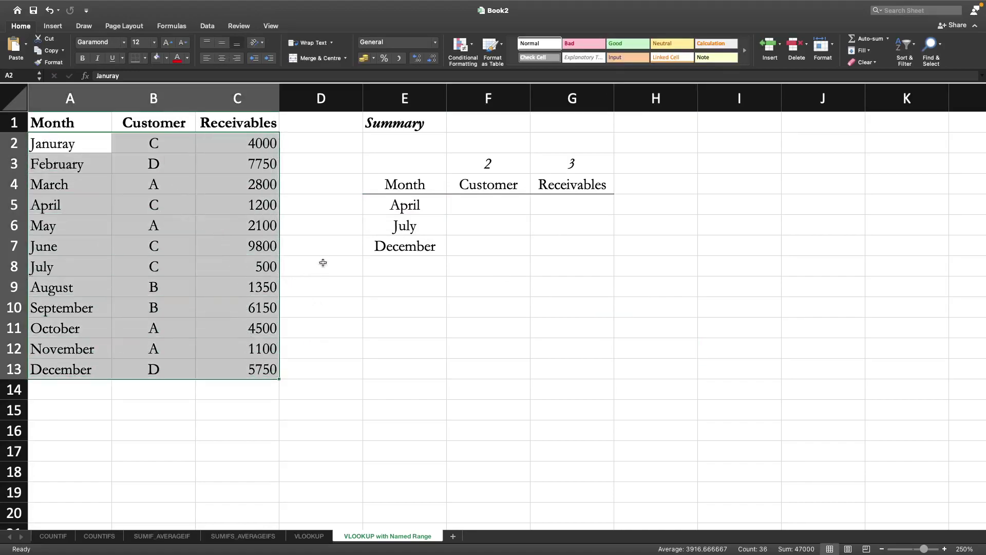
click(19, 75)
key(BackSpace)
text(Cust)
text( Cred)
text(it)
text( Table)
key(Return)
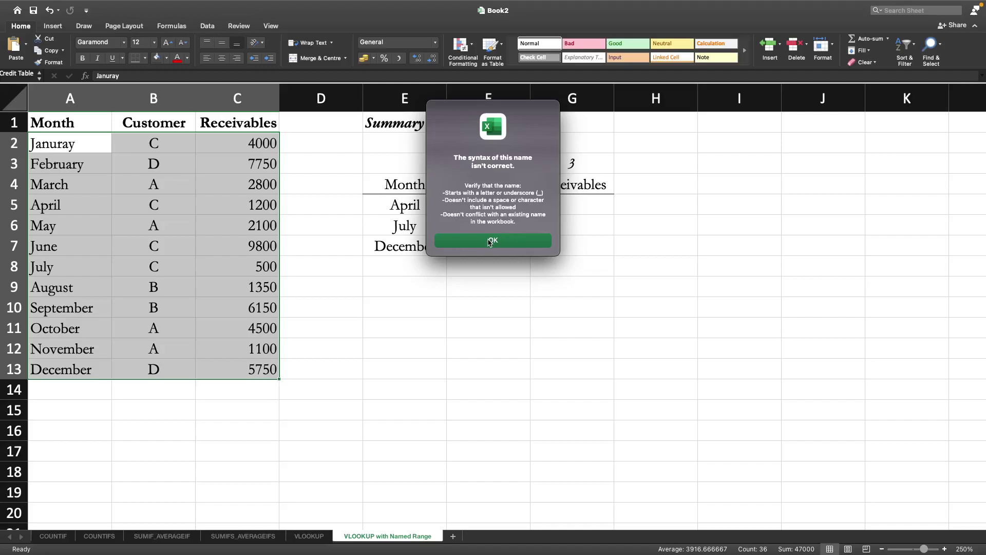
click(491, 241)
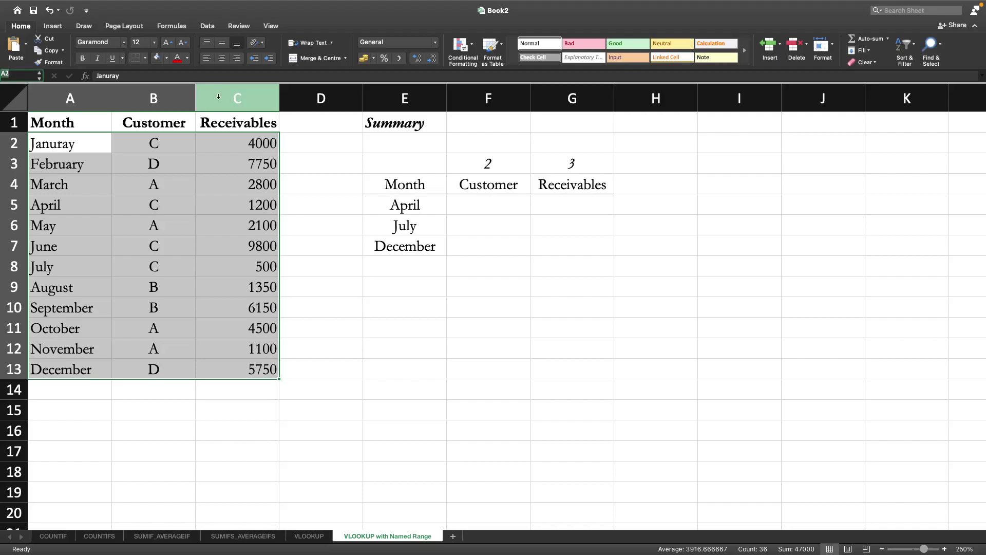
text(Credit_Sale)
key(Return)
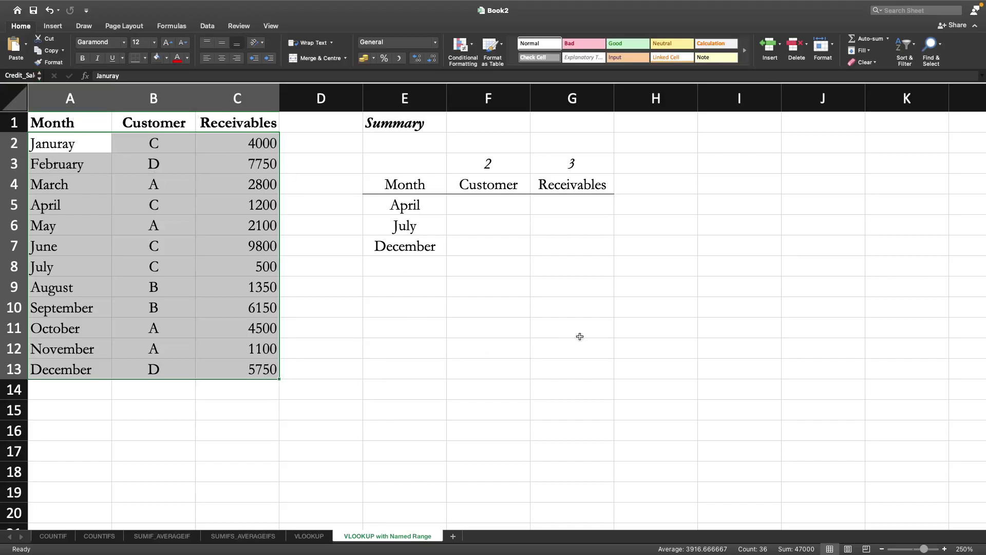
- Start a VLOOKUP in F5 using the mixed reference $E5 as lookup value
click(697, 378)
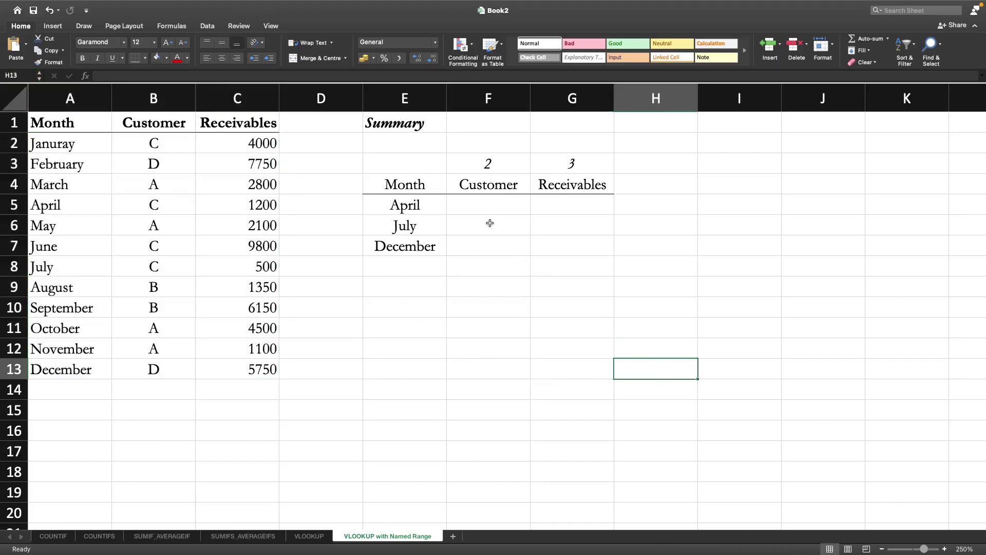
click(472, 207)
text(=)
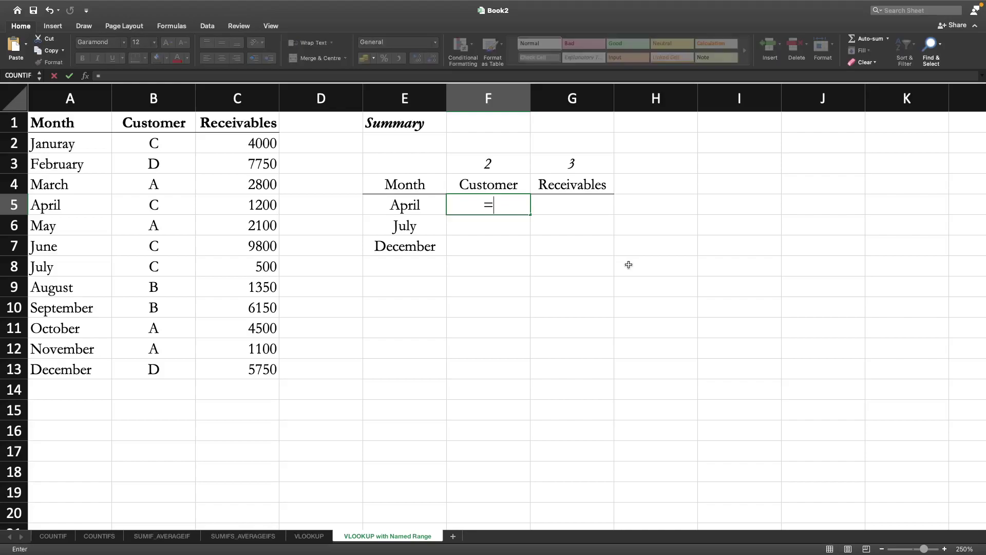
text(vlook)
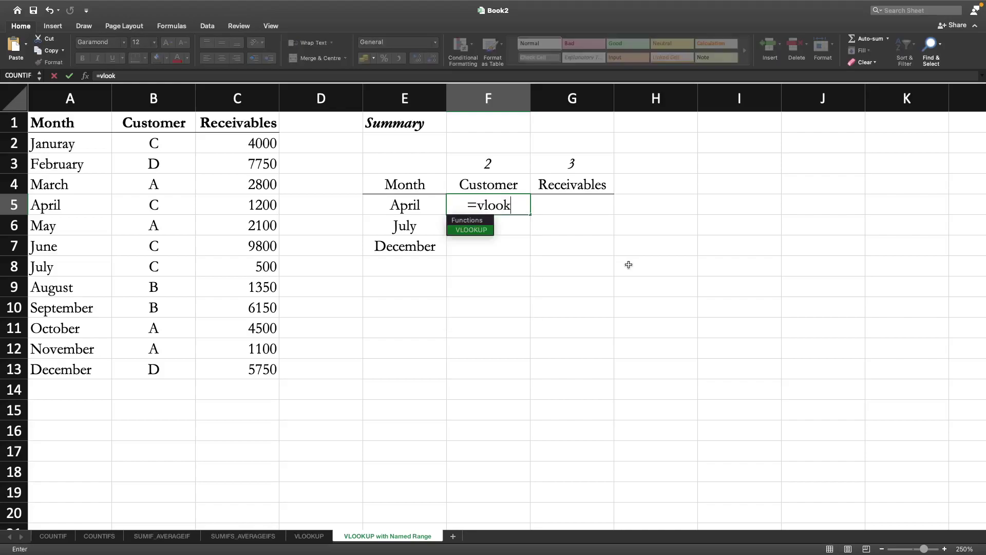
text(up()
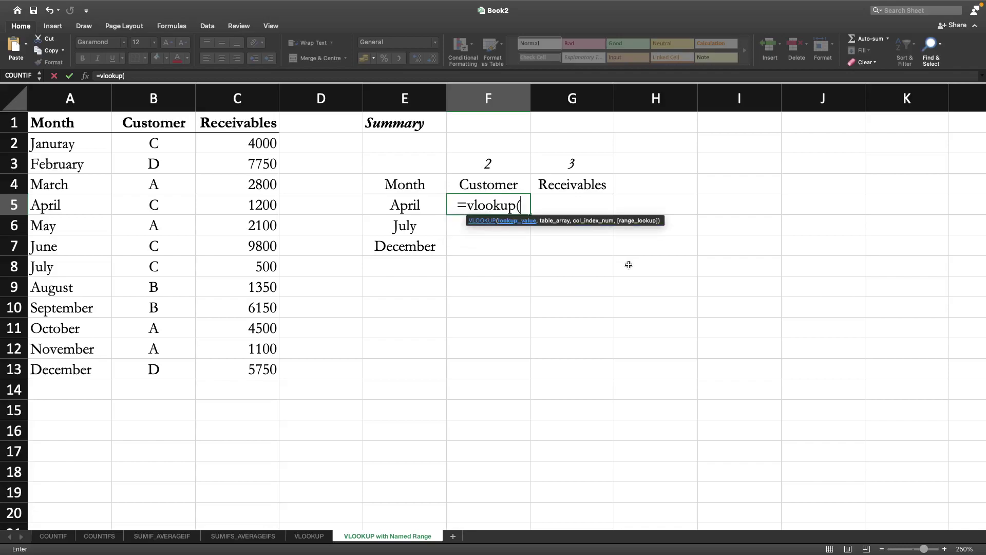
click(416, 205)
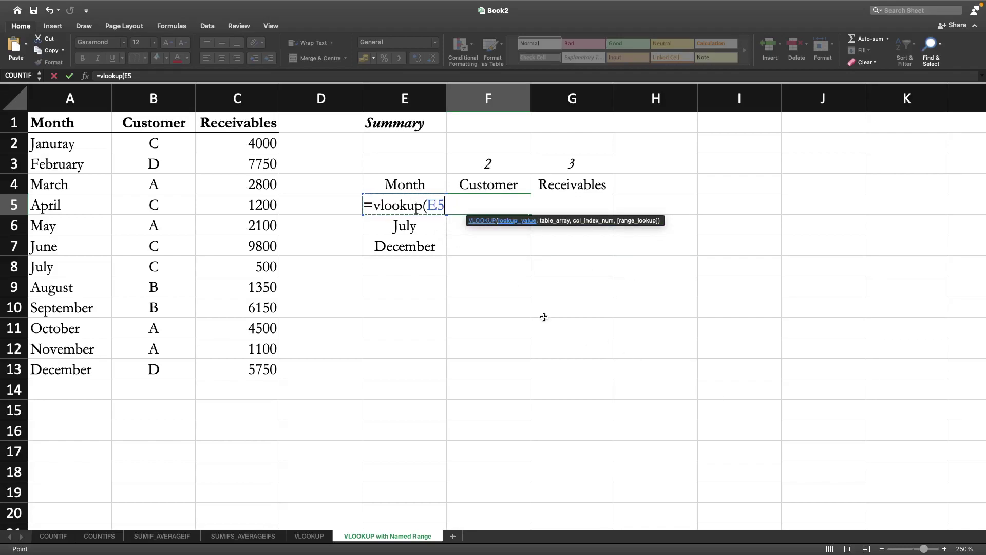
click(431, 204)
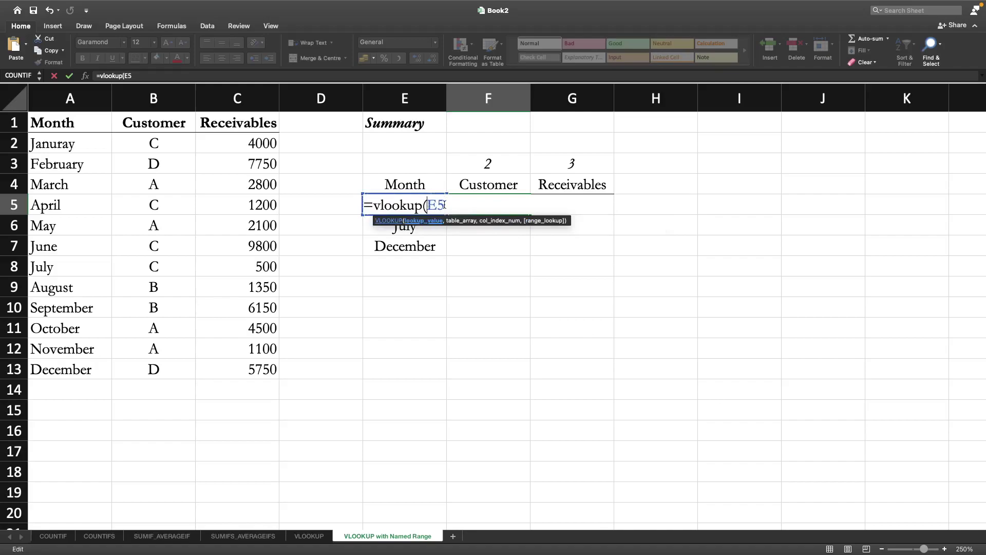
text($)
click(452, 205)
text(,)
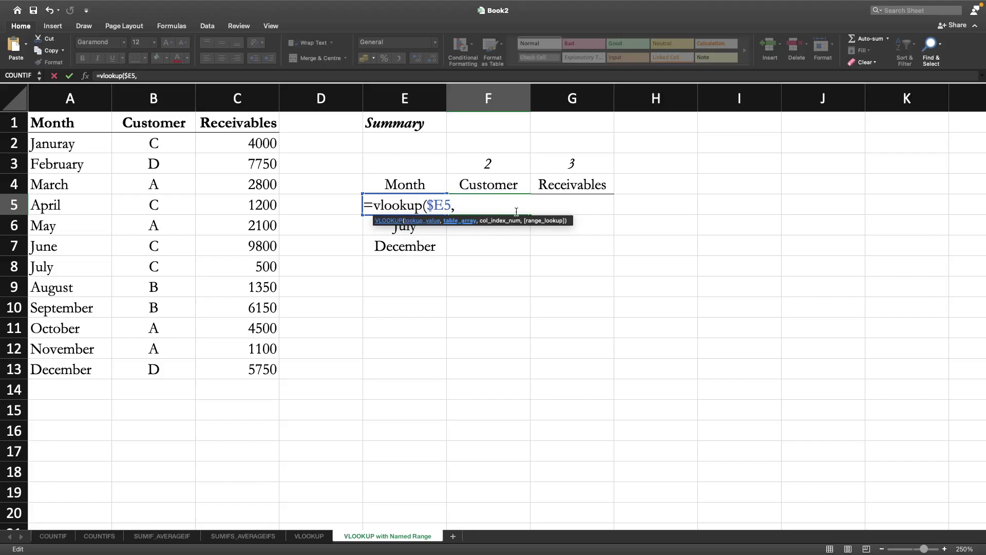
- Complete it as =VLOOKUP($E5,Credit_Sale,F$3,FALSE), returning C for April
text(C)
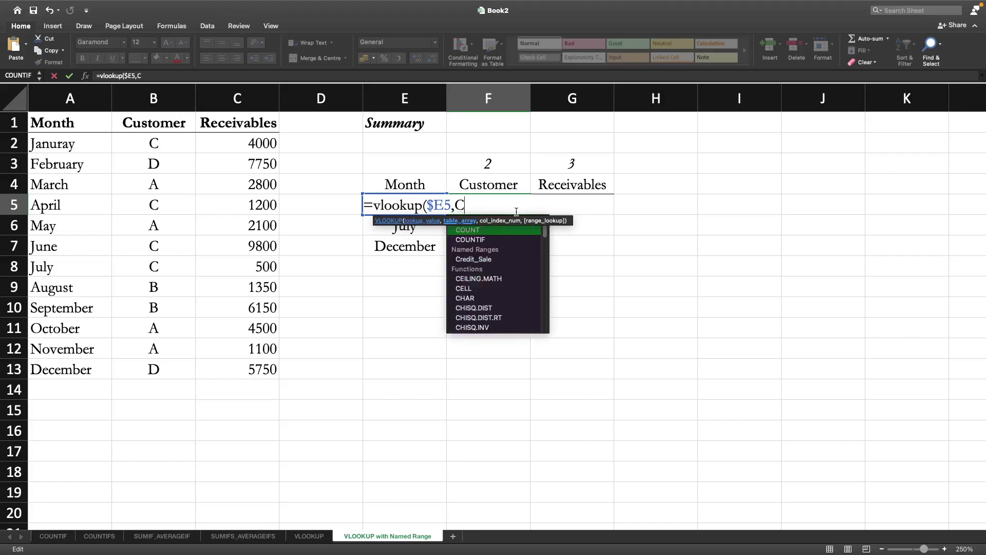
text(re)
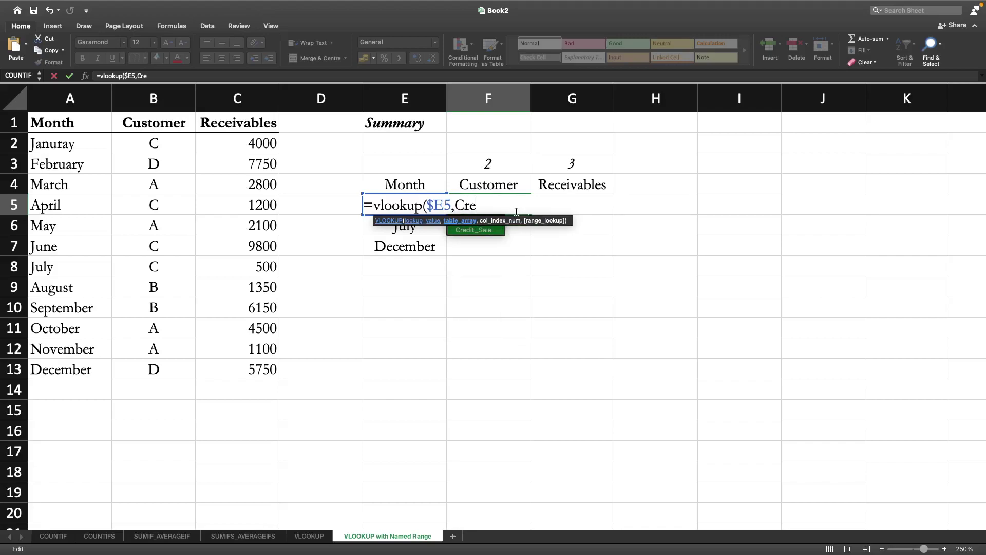
double_click(481, 231)
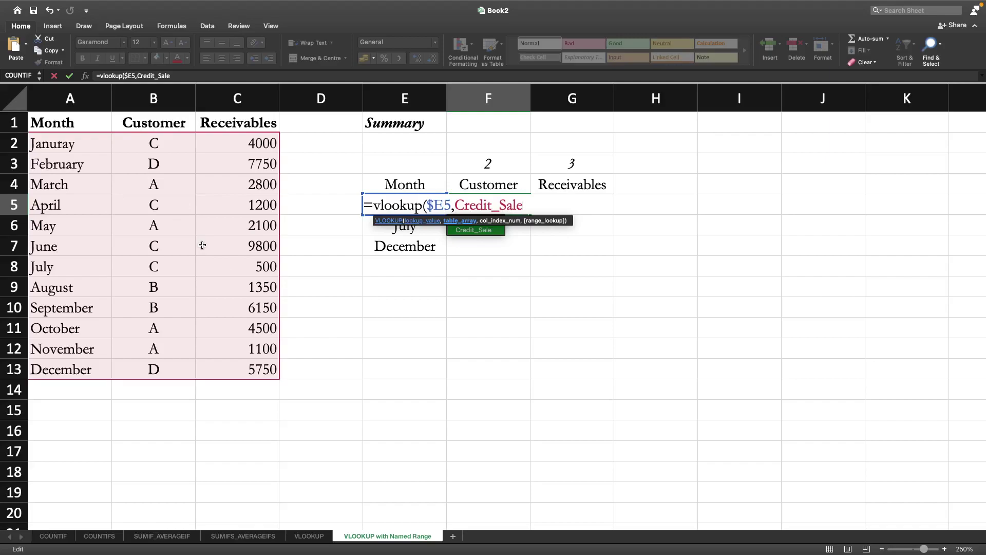
text(,)
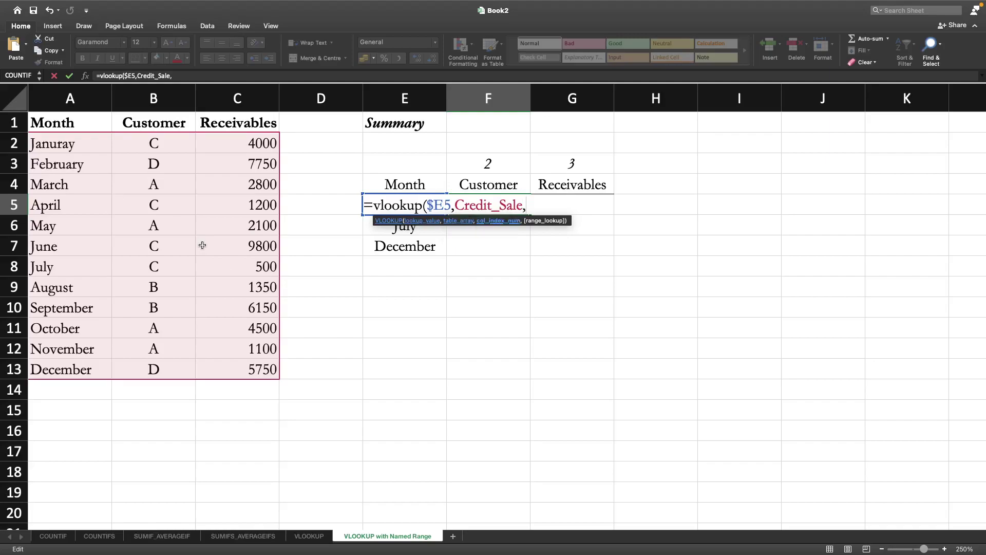
click(491, 163)
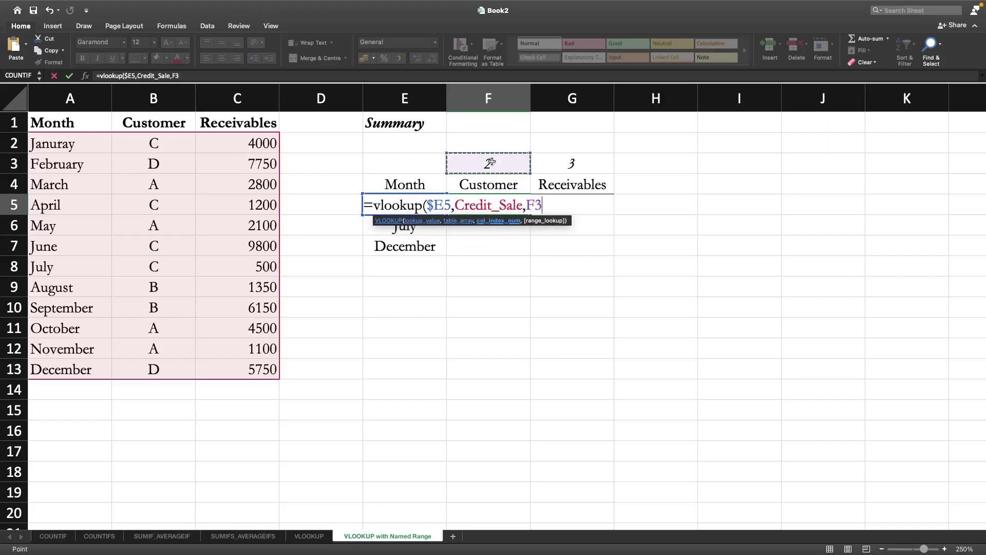
click(535, 205)
text($3)
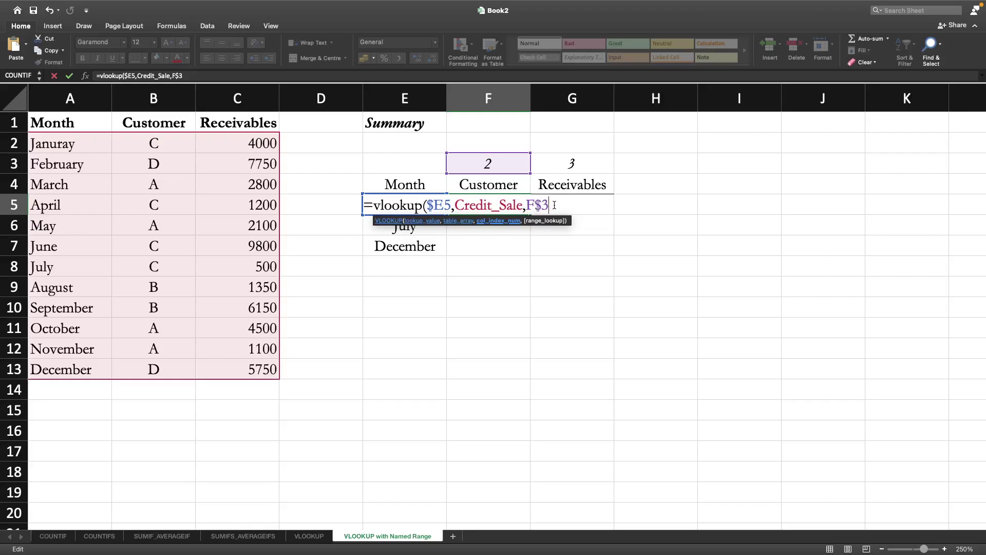
text(,)
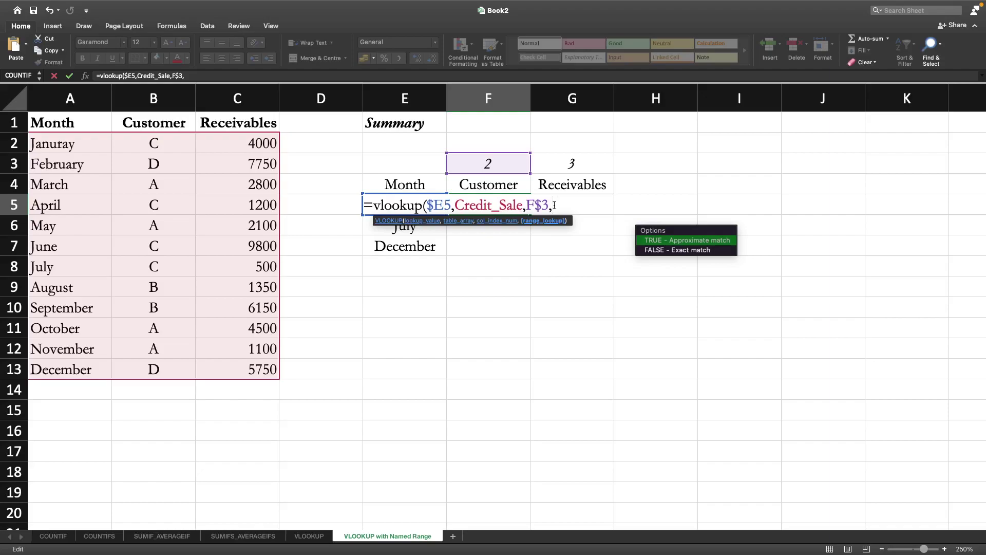
text(false))
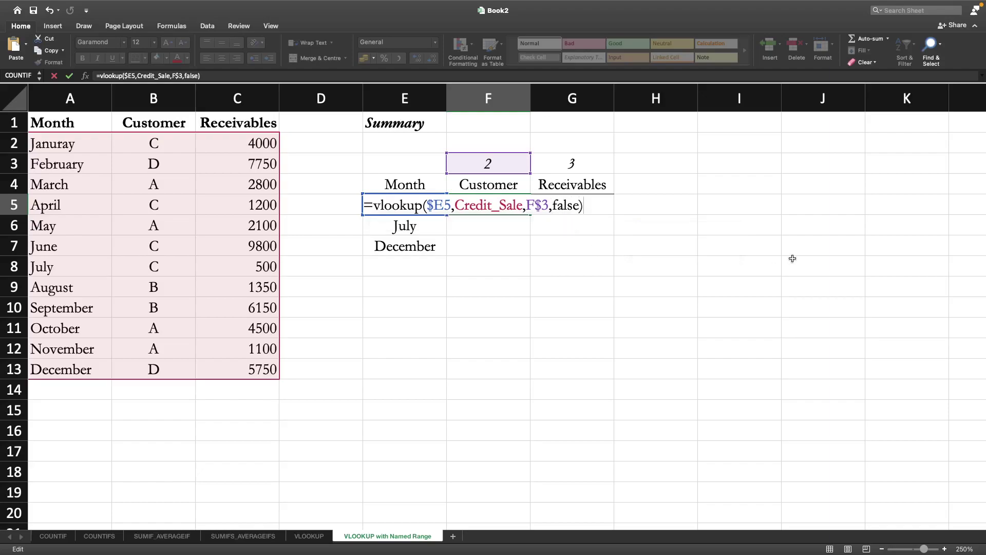
key(Return)
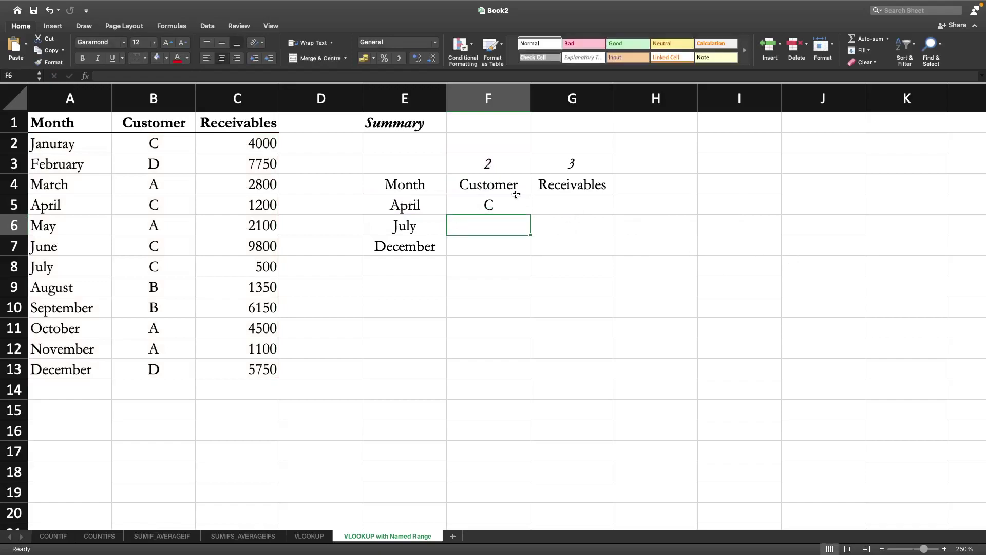
- Fill F5's formula across to G5 and down to row 7, verifying July's C/500 against the source data
click(517, 198)
drag(531, 215, 619, 260)
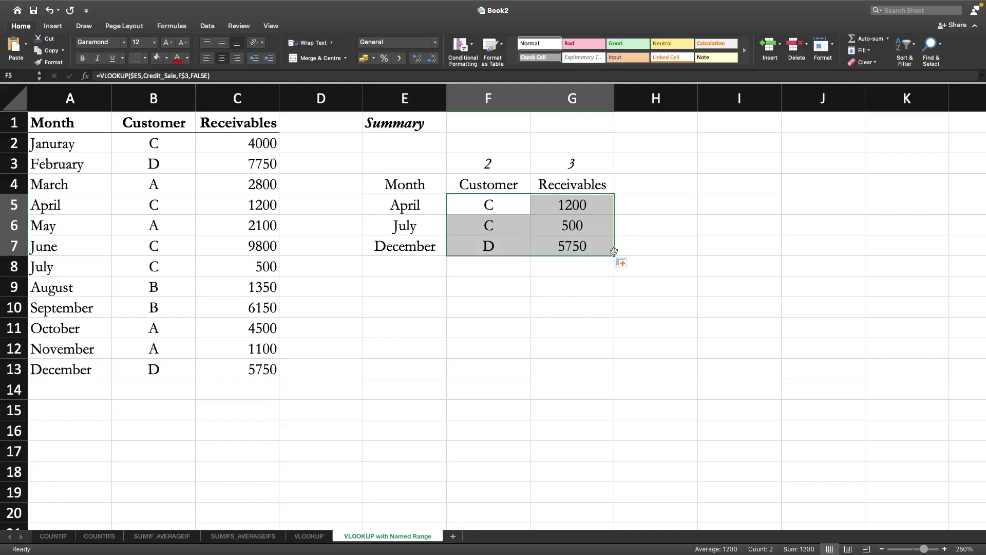
click(488, 228)
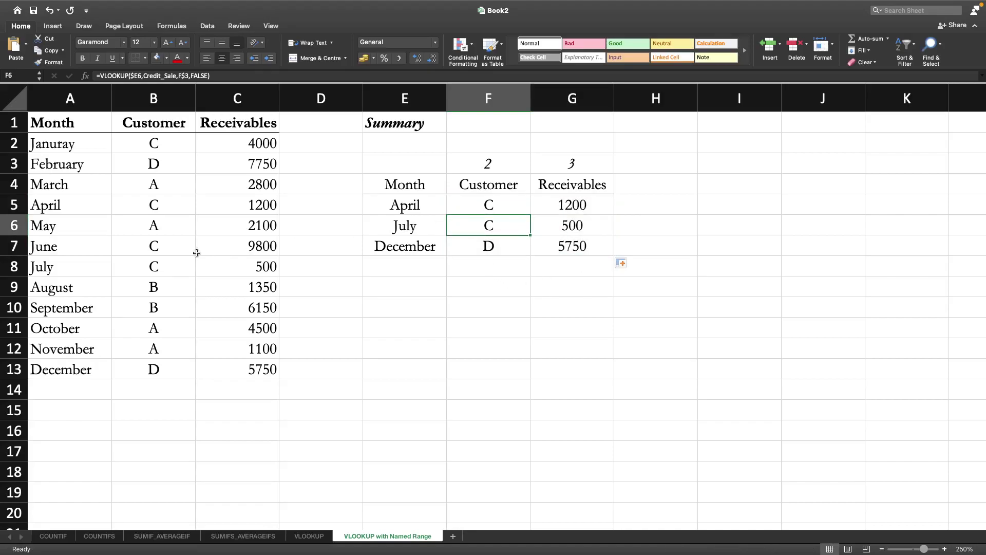
click(159, 266)
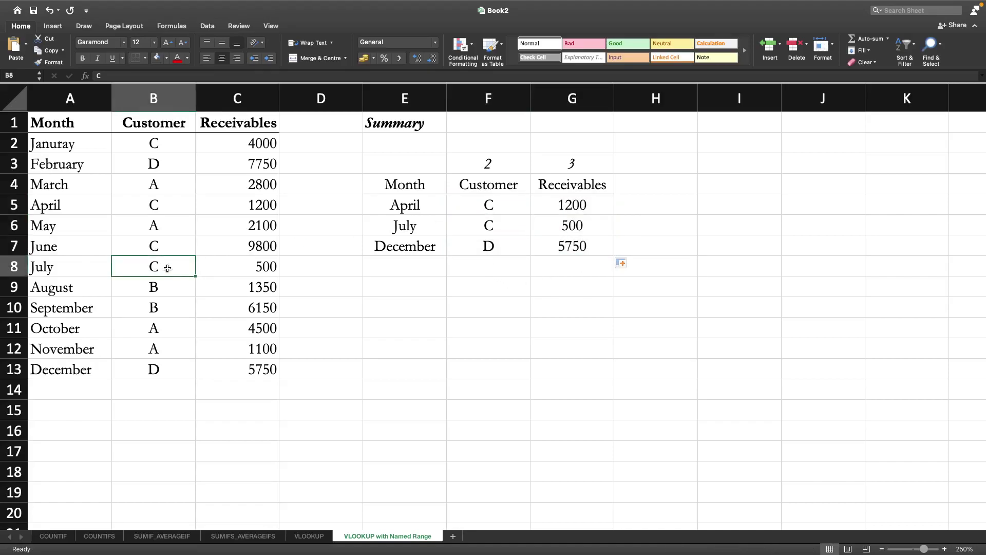
click(261, 269)
click(602, 288)
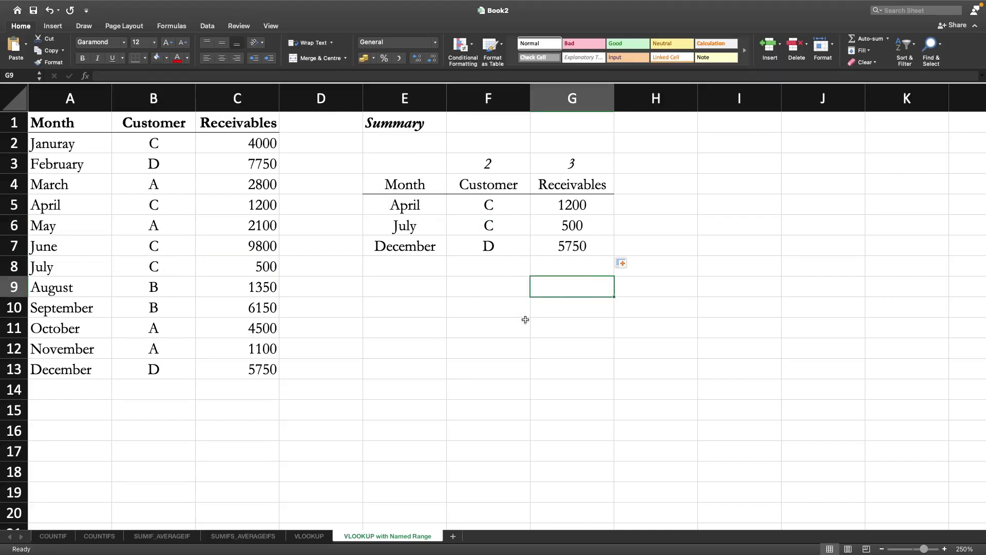